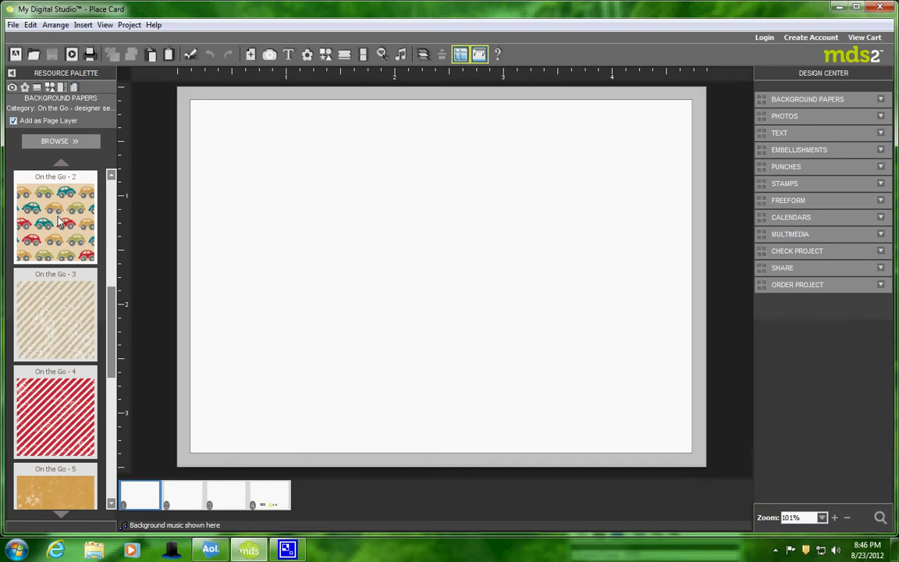
- Add the On the Go - 2 car paper as a page layer and stretch it to cover the entire page
{"action": "left_click_drag", "start_coordinate": [59, 221], "coordinate": [341, 254]}
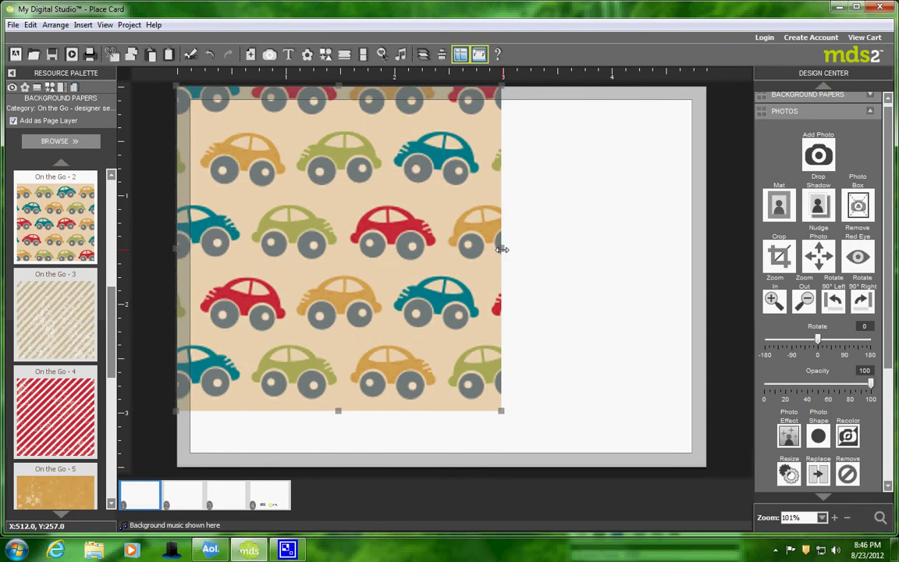
{"action": "left_click_drag", "start_coordinate": [501, 248], "coordinate": [709, 248]}
{"action": "left_click_drag", "start_coordinate": [442, 411], "coordinate": [440, 468]}
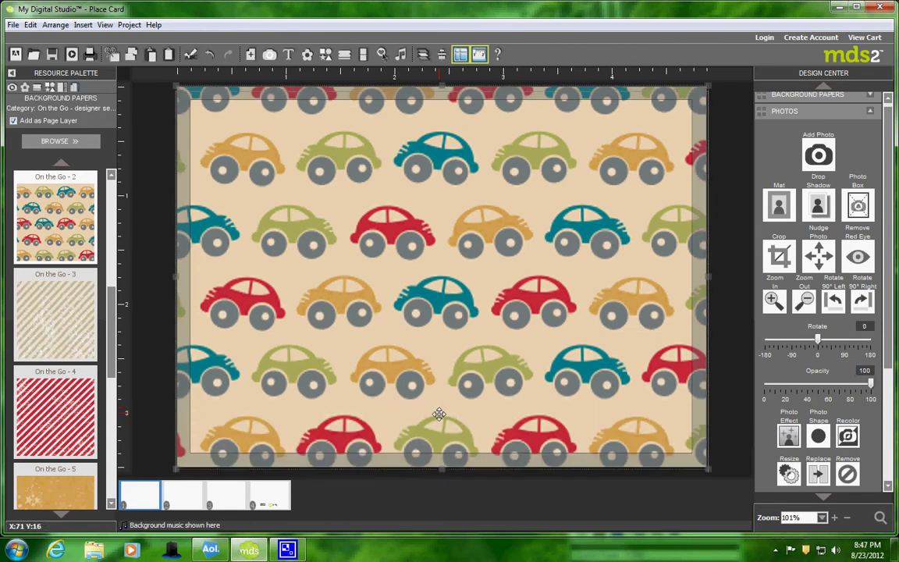
- Shift the car paper to reposition its rows, extend its edges to fill the page again, and lock it in place
{"action": "left_click_drag", "start_coordinate": [439, 418], "coordinate": [437, 425]}
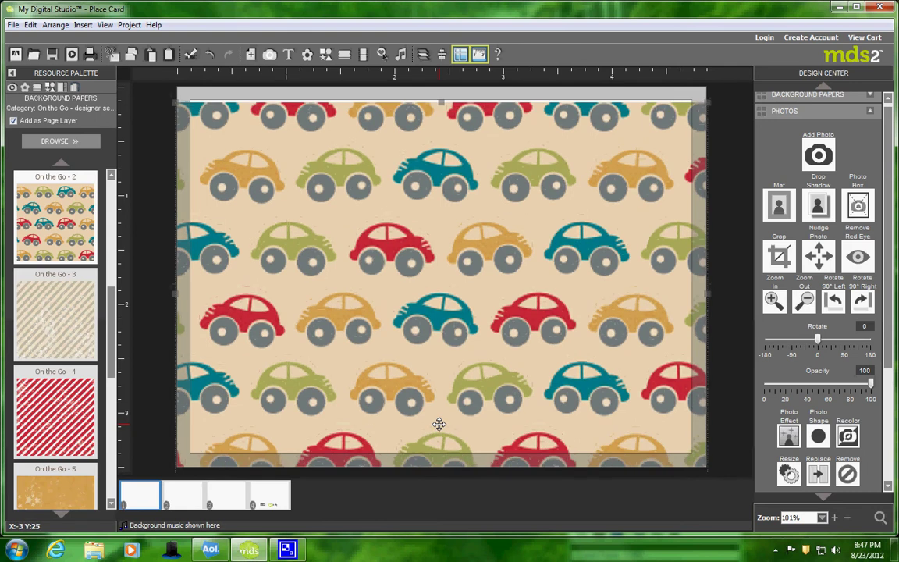
{"action": "left_click_drag", "start_coordinate": [530, 398], "coordinate": [514, 399]}
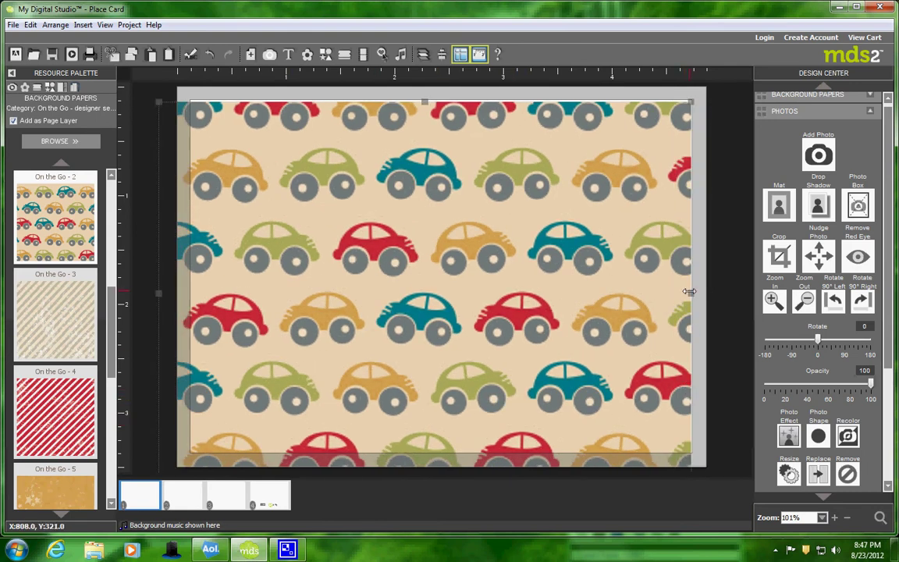
{"action": "left_click_drag", "start_coordinate": [688, 291], "coordinate": [714, 292]}
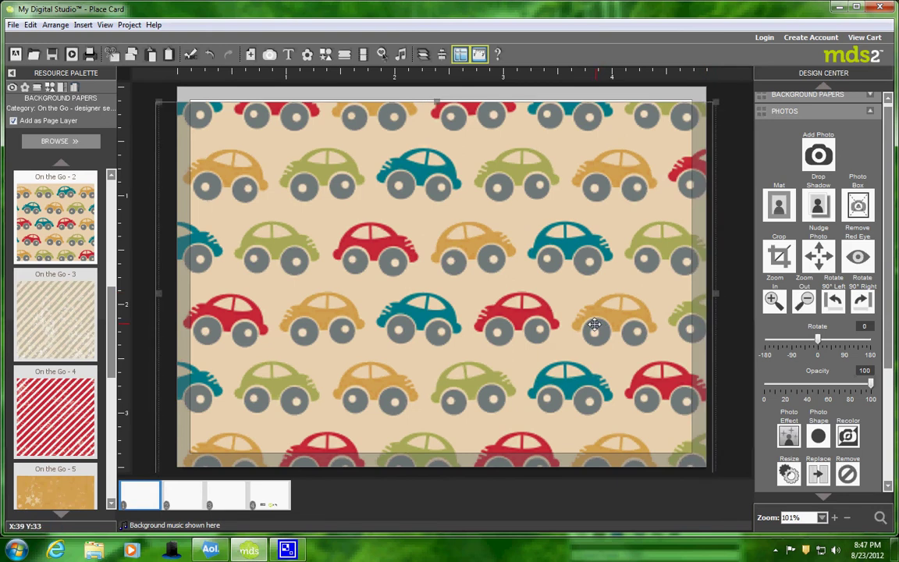
{"action": "left_click_drag", "start_coordinate": [594, 325], "coordinate": [590, 326]}
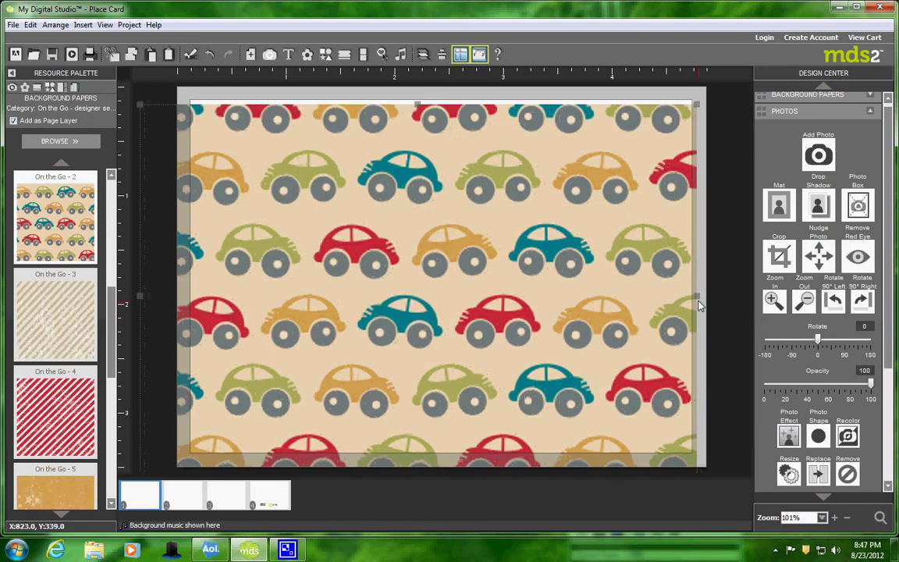
{"action": "left_click_drag", "start_coordinate": [704, 295], "coordinate": [708, 296]}
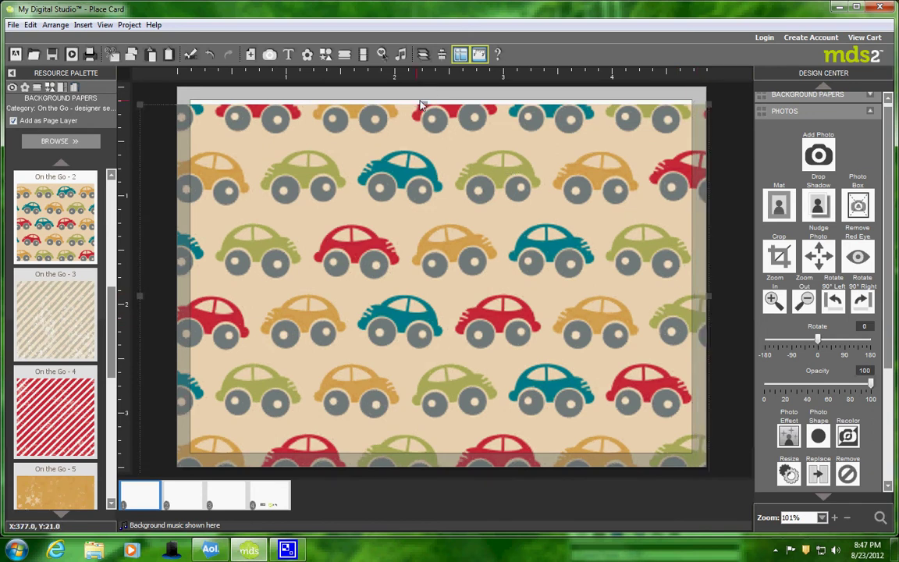
{"action": "left_click_drag", "start_coordinate": [424, 102], "coordinate": [423, 87]}
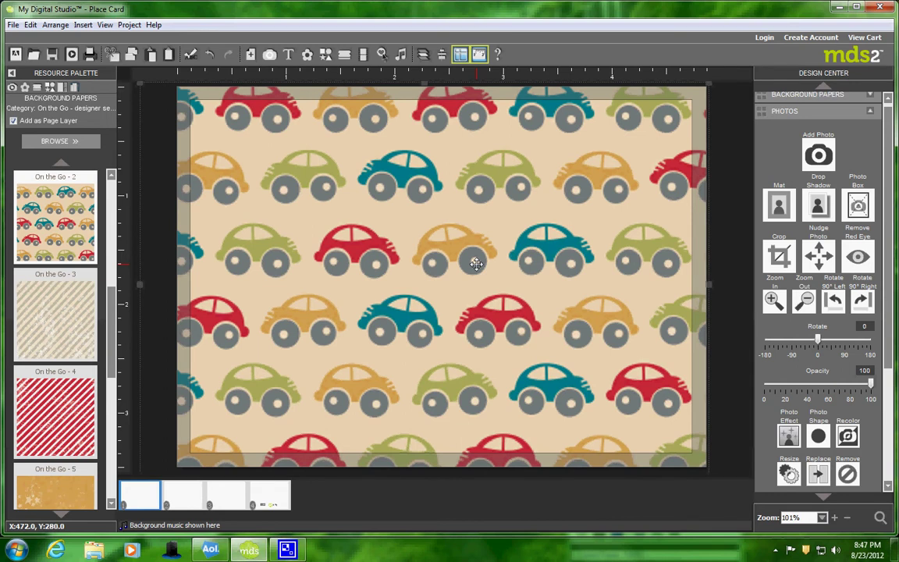
{"action": "right_click", "coordinate": [515, 284]}
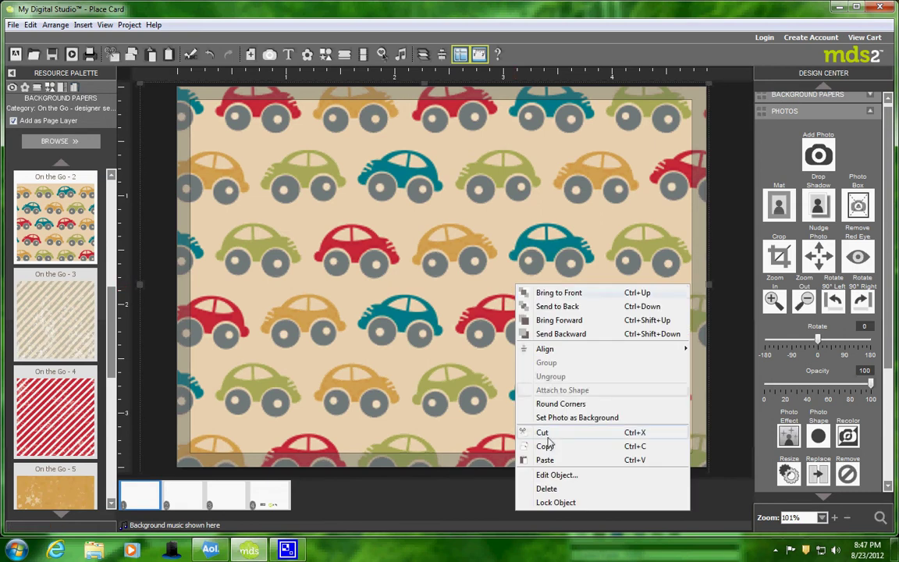
{"action": "left_click", "coordinate": [551, 502]}
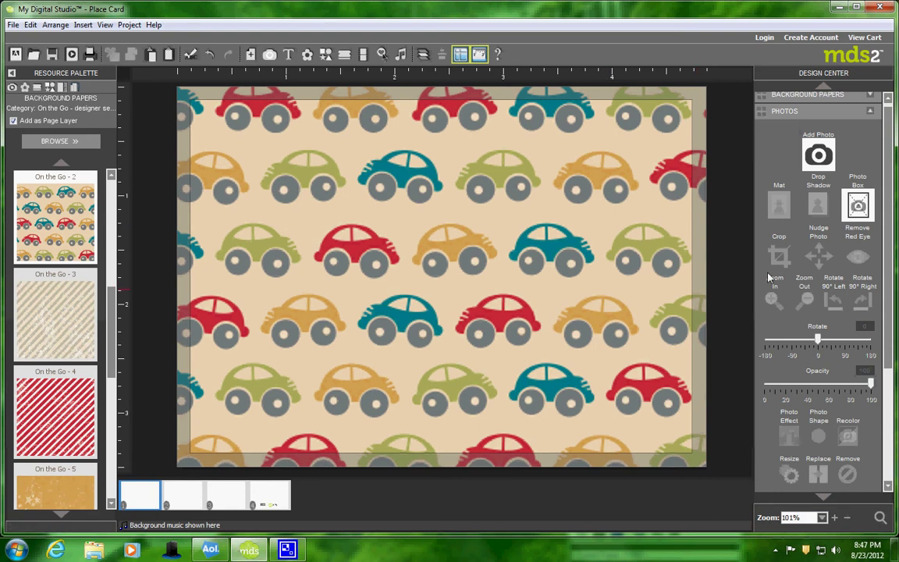
- Add a freeform brush layer and enlarge it on all sides until it covers the whole page
{"action": "left_click", "coordinate": [788, 113]}
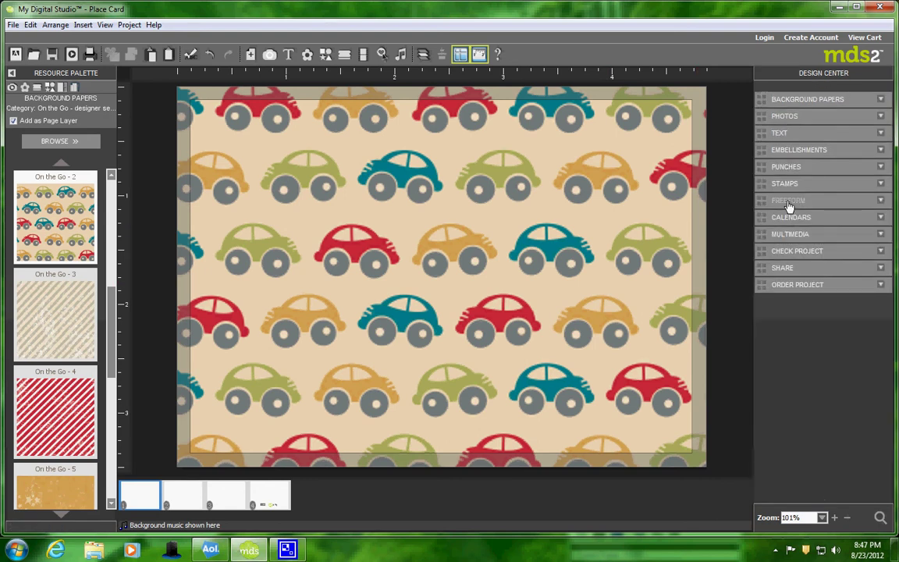
{"action": "left_click", "coordinate": [789, 205]}
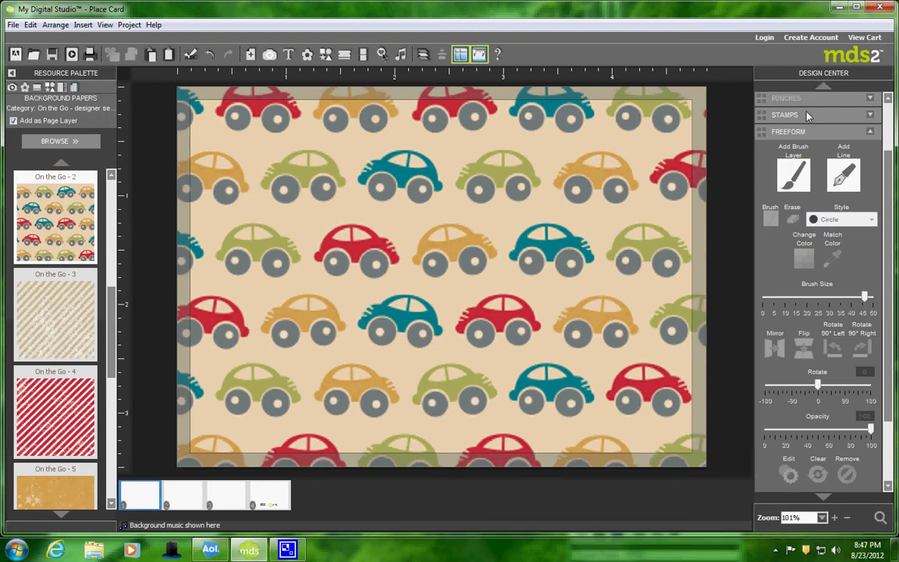
{"action": "left_click", "coordinate": [792, 180]}
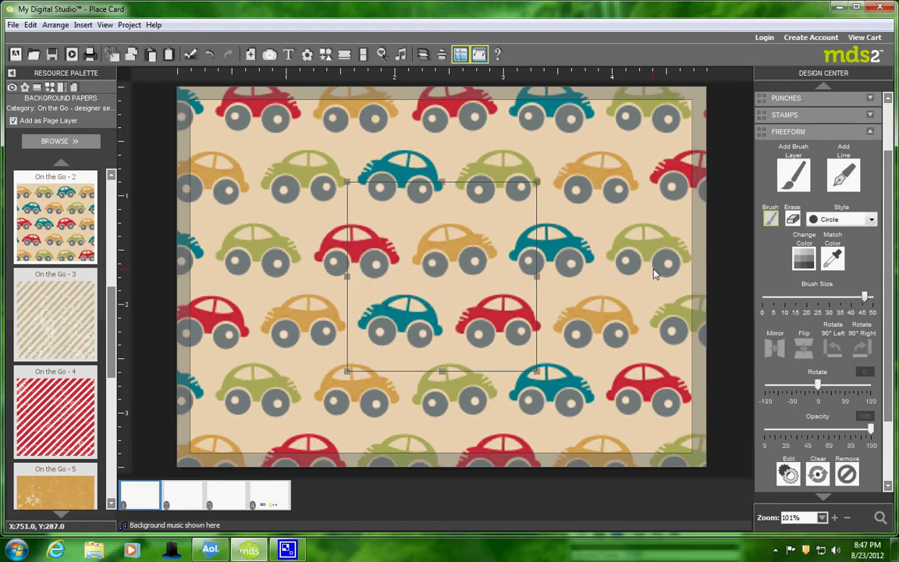
{"action": "left_click", "coordinate": [440, 268]}
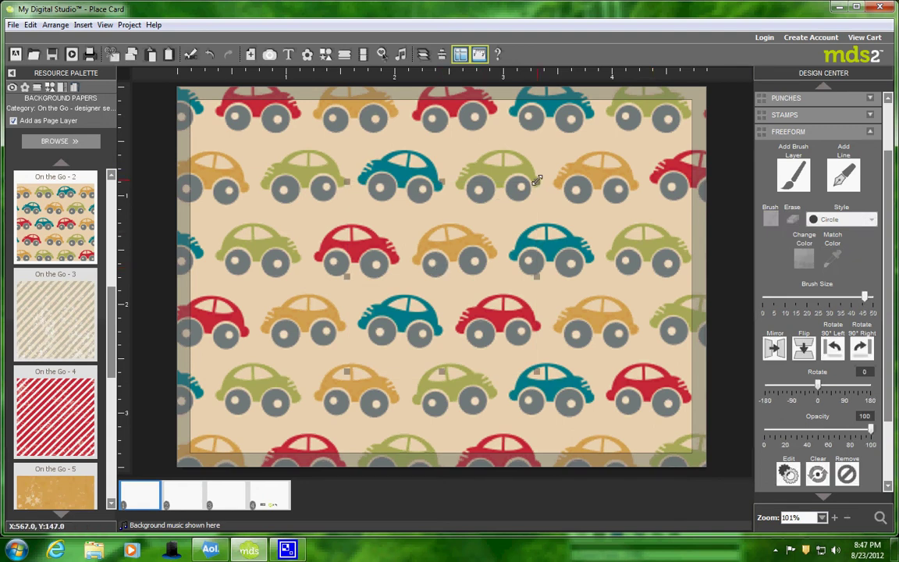
{"action": "left_click_drag", "start_coordinate": [537, 181], "coordinate": [629, 88]}
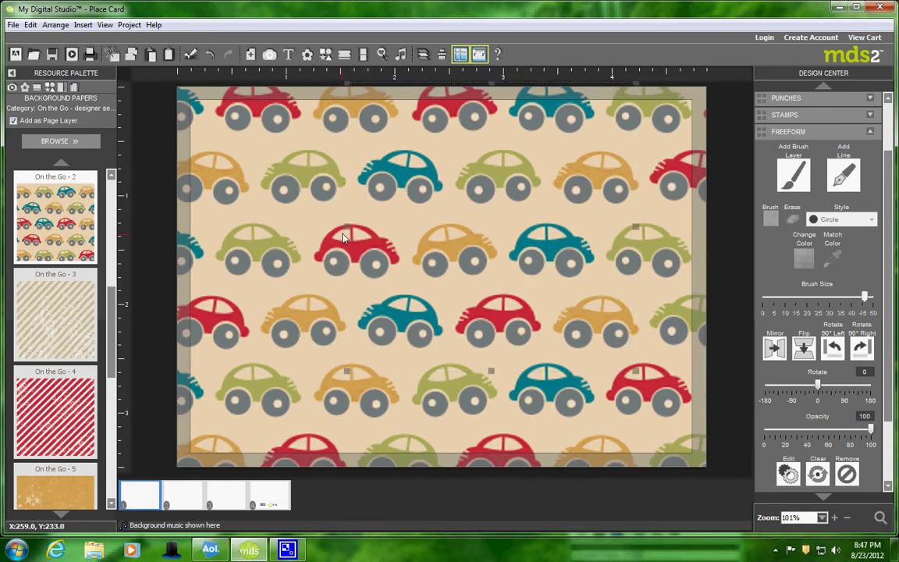
{"action": "left_click_drag", "start_coordinate": [345, 226], "coordinate": [174, 226]}
{"action": "left_click_drag", "start_coordinate": [636, 227], "coordinate": [707, 227]}
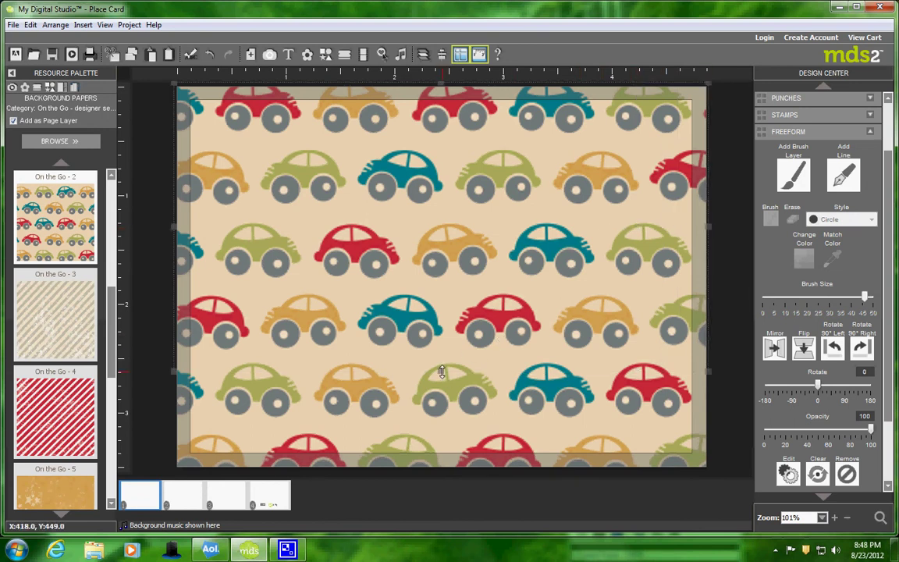
{"action": "left_click_drag", "start_coordinate": [441, 372], "coordinate": [443, 464]}
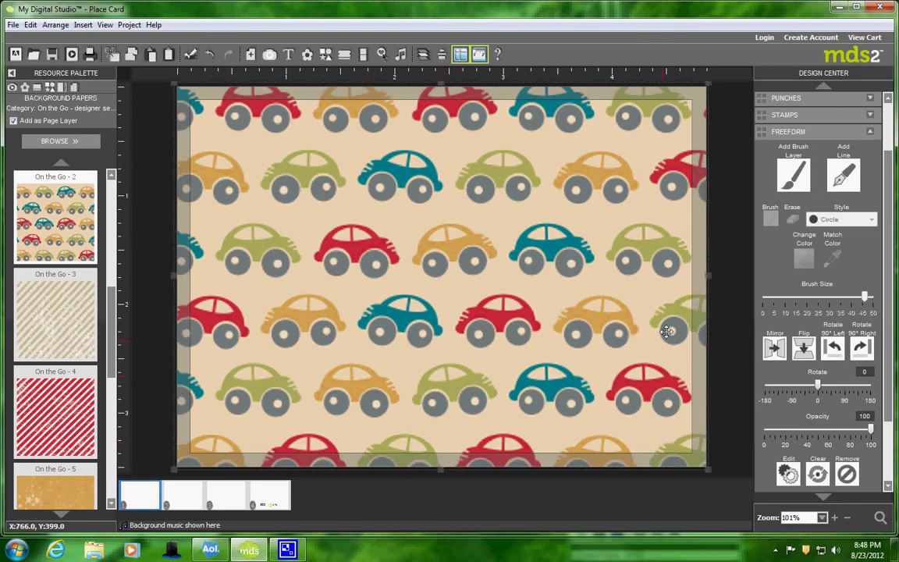
- Edit the brush layer with a brush size of about 40 and a brush color matched to the paper's beige background
{"action": "left_click", "coordinate": [613, 222]}
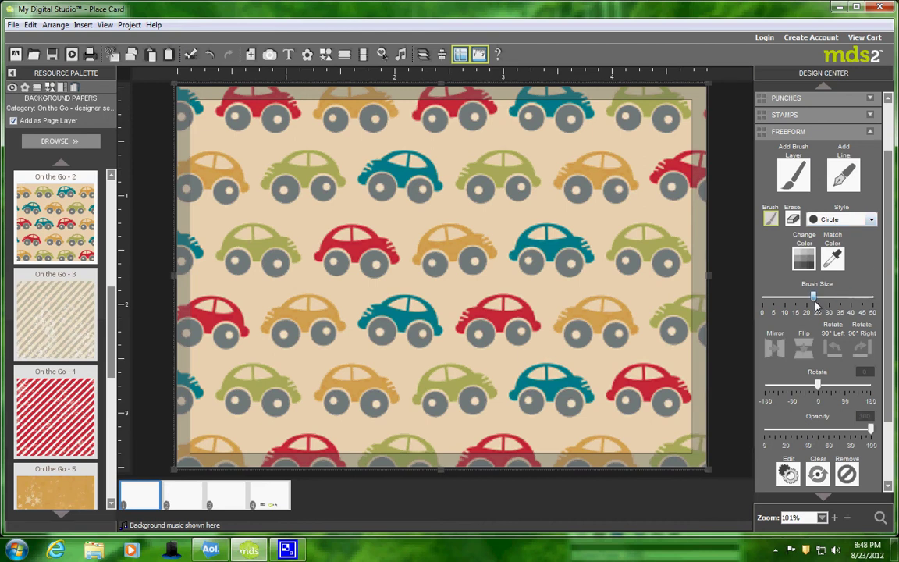
{"action": "left_click_drag", "start_coordinate": [816, 307], "coordinate": [848, 305]}
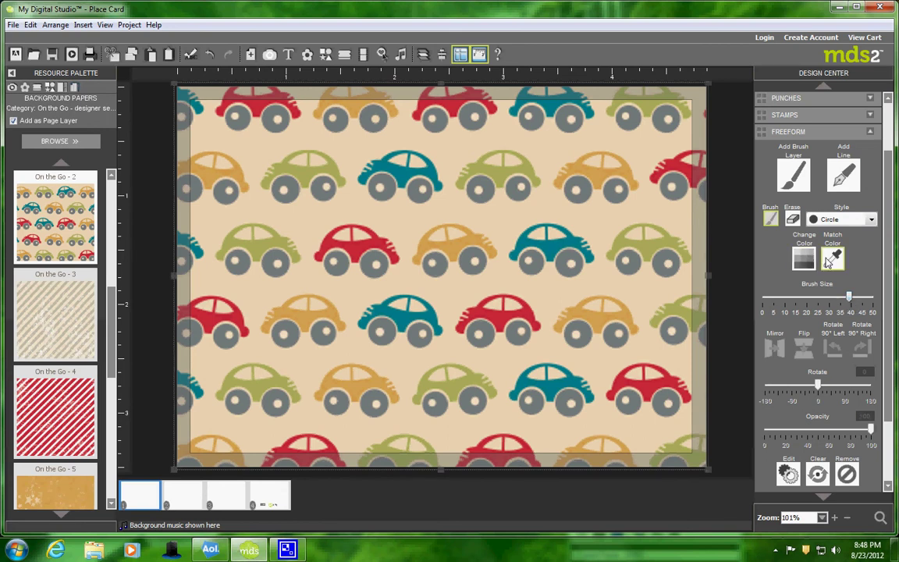
{"action": "left_click", "coordinate": [832, 261]}
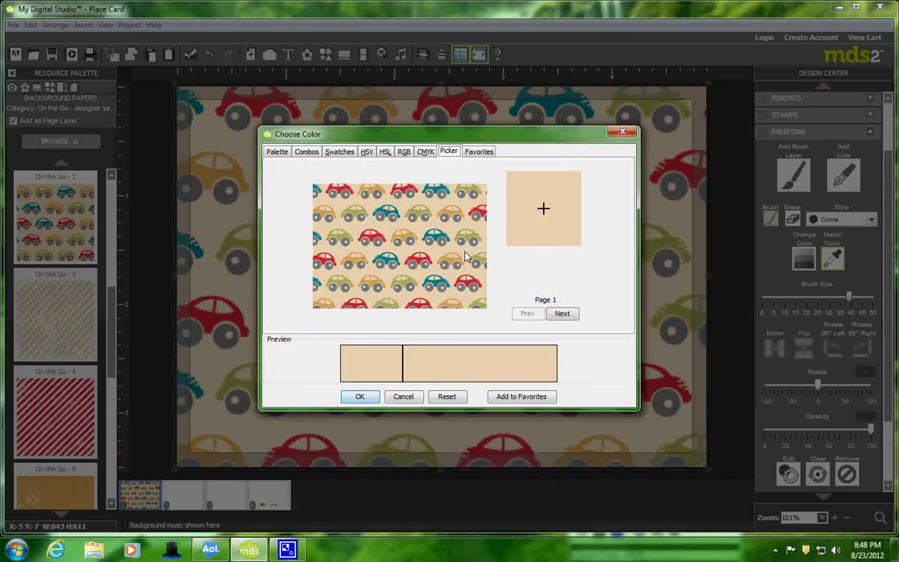
{"action": "left_click", "coordinate": [361, 397]}
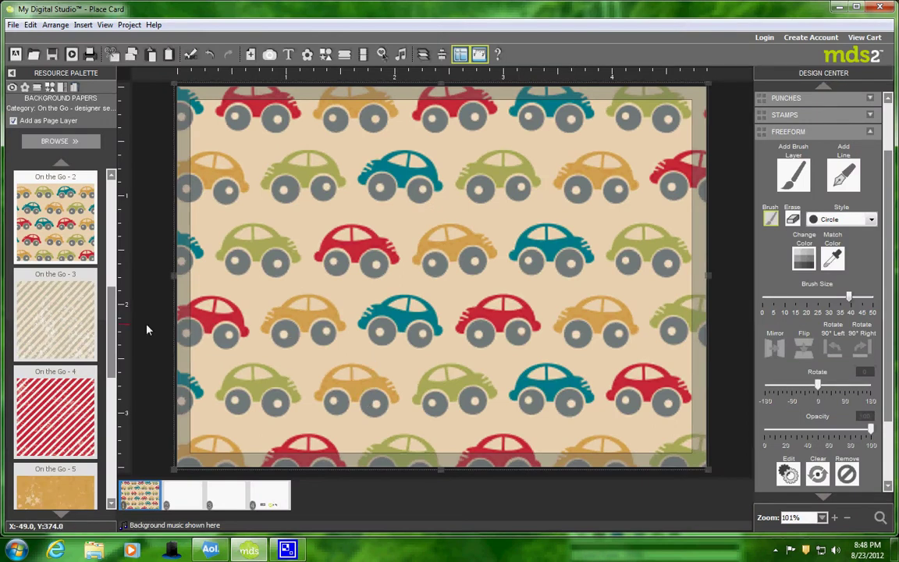
- Paint over the fourth row of cars with the beige brush and turn off the Card Bleed Area display
{"action": "mouse_move", "coordinate": [179, 307]}
{"action": "left_mouse_down"}
{"action": "mouse_move", "coordinate": [601, 299]}
{"action": "mouse_move", "coordinate": [691, 301]}
{"action": "mouse_move", "coordinate": [699, 311]}
{"action": "left_mouse_up"}
{"action": "mouse_move", "coordinate": [573, 313]}
{"action": "left_mouse_down"}
{"action": "mouse_move", "coordinate": [194, 316]}
{"action": "mouse_move", "coordinate": [688, 323]}
{"action": "mouse_move", "coordinate": [701, 337]}
{"action": "mouse_move", "coordinate": [466, 344]}
{"action": "mouse_move", "coordinate": [180, 334]}
{"action": "mouse_move", "coordinate": [200, 338]}
{"action": "left_mouse_up"}
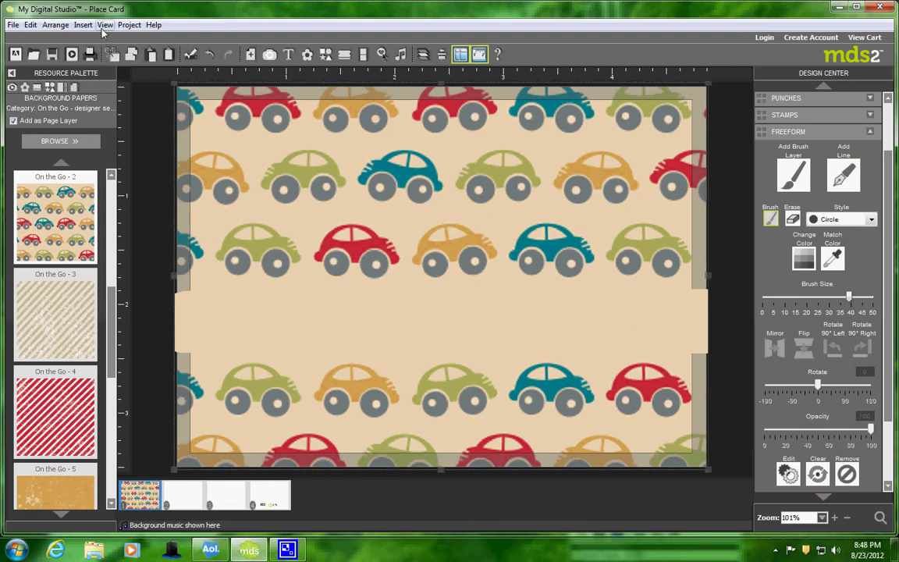
{"action": "left_click", "coordinate": [103, 26]}
{"action": "mouse_move", "coordinate": [133, 61]}
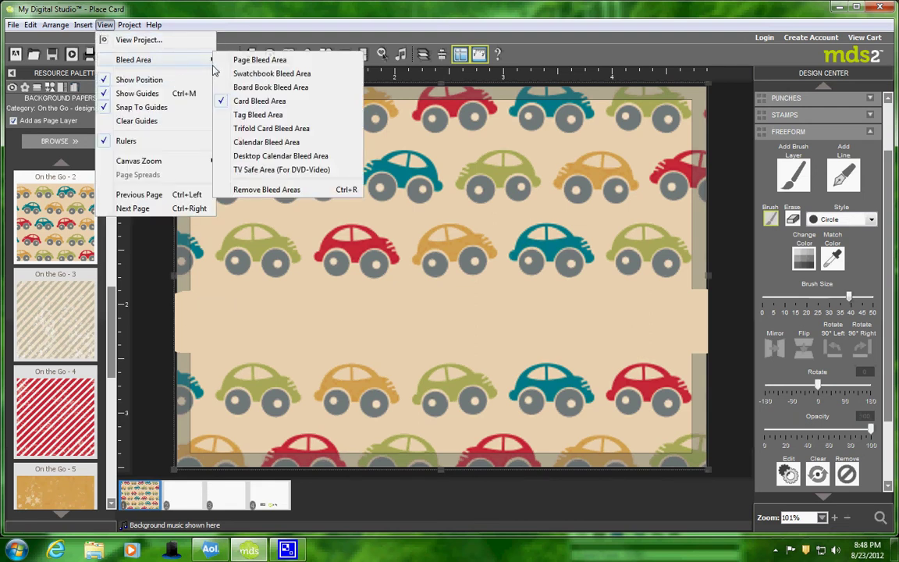
{"action": "left_click", "coordinate": [250, 101]}
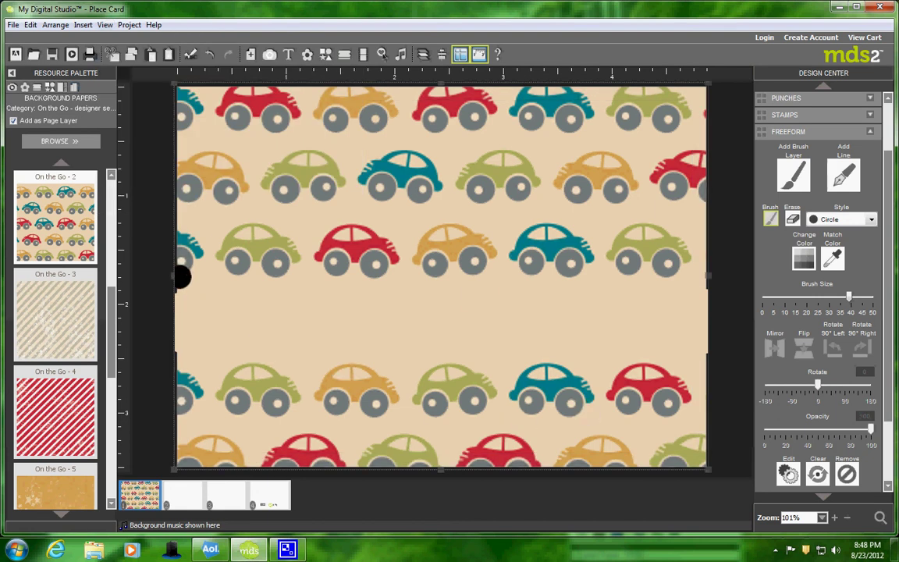
- Paint over all the remaining cars except the complete row near the page's lower edge, and finish editing the brush layer
{"action": "mouse_move", "coordinate": [204, 259]}
{"action": "left_mouse_down"}
{"action": "mouse_move", "coordinate": [686, 259]}
{"action": "mouse_move", "coordinate": [652, 269]}
{"action": "mouse_move", "coordinate": [229, 271]}
{"action": "mouse_move", "coordinate": [216, 251]}
{"action": "mouse_move", "coordinate": [251, 238]}
{"action": "mouse_move", "coordinate": [681, 230]}
{"action": "mouse_move", "coordinate": [684, 243]}
{"action": "mouse_move", "coordinate": [490, 231]}
{"action": "mouse_move", "coordinate": [242, 236]}
{"action": "mouse_move", "coordinate": [224, 230]}
{"action": "mouse_move", "coordinate": [186, 157]}
{"action": "mouse_move", "coordinate": [182, 201]}
{"action": "mouse_move", "coordinate": [234, 176]}
{"action": "mouse_move", "coordinate": [201, 176]}
{"action": "mouse_move", "coordinate": [234, 164]}
{"action": "mouse_move", "coordinate": [228, 177]}
{"action": "mouse_move", "coordinate": [265, 223]}
{"action": "mouse_move", "coordinate": [224, 157]}
{"action": "mouse_move", "coordinate": [200, 139]}
{"action": "mouse_move", "coordinate": [194, 91]}
{"action": "mouse_move", "coordinate": [186, 118]}
{"action": "mouse_move", "coordinate": [180, 91]}
{"action": "mouse_move", "coordinate": [183, 109]}
{"action": "mouse_move", "coordinate": [278, 82]}
{"action": "mouse_move", "coordinate": [245, 92]}
{"action": "mouse_move", "coordinate": [306, 93]}
{"action": "mouse_move", "coordinate": [267, 114]}
{"action": "mouse_move", "coordinate": [272, 133]}
{"action": "mouse_move", "coordinate": [210, 148]}
{"action": "mouse_move", "coordinate": [168, 185]}
{"action": "mouse_move", "coordinate": [175, 351]}
{"action": "mouse_move", "coordinate": [234, 327]}
{"action": "mouse_move", "coordinate": [219, 391]}
{"action": "mouse_move", "coordinate": [185, 440]}
{"action": "mouse_move", "coordinate": [678, 429]}
{"action": "mouse_move", "coordinate": [700, 432]}
{"action": "mouse_move", "coordinate": [707, 466]}
{"action": "mouse_move", "coordinate": [236, 463]}
{"action": "mouse_move", "coordinate": [186, 454]}
{"action": "mouse_move", "coordinate": [706, 445]}
{"action": "mouse_move", "coordinate": [702, 136]}
{"action": "mouse_move", "coordinate": [674, 94]}
{"action": "mouse_move", "coordinate": [453, 102]}
{"action": "mouse_move", "coordinate": [315, 95]}
{"action": "mouse_move", "coordinate": [624, 83]}
{"action": "mouse_move", "coordinate": [461, 108]}
{"action": "mouse_move", "coordinate": [293, 119]}
{"action": "mouse_move", "coordinate": [579, 124]}
{"action": "mouse_move", "coordinate": [702, 148]}
{"action": "mouse_move", "coordinate": [259, 166]}
{"action": "mouse_move", "coordinate": [700, 159]}
{"action": "mouse_move", "coordinate": [249, 183]}
{"action": "mouse_move", "coordinate": [699, 189]}
{"action": "mouse_move", "coordinate": [415, 199]}
{"action": "mouse_move", "coordinate": [682, 202]}
{"action": "mouse_move", "coordinate": [702, 225]}
{"action": "mouse_move", "coordinate": [700, 321]}
{"action": "left_mouse_up"}
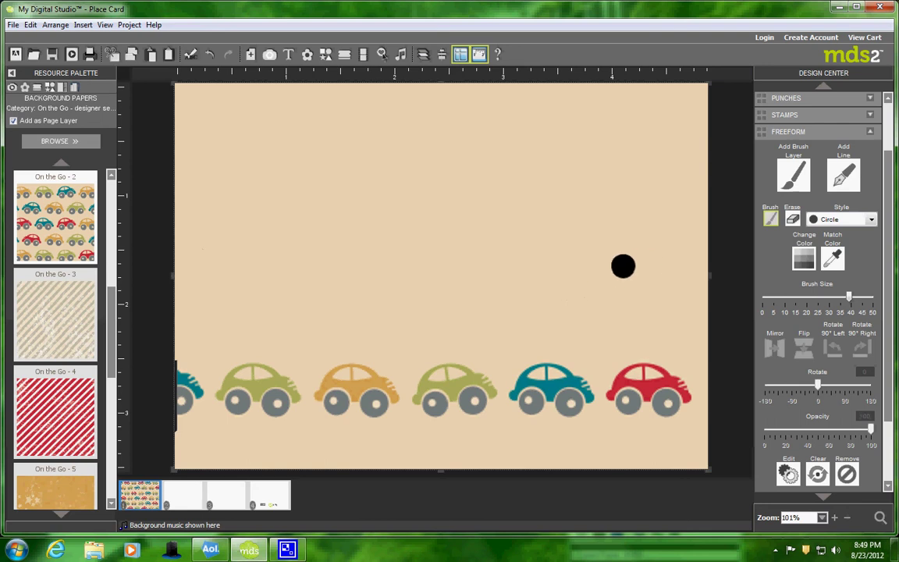
{"action": "left_click", "coordinate": [731, 268]}
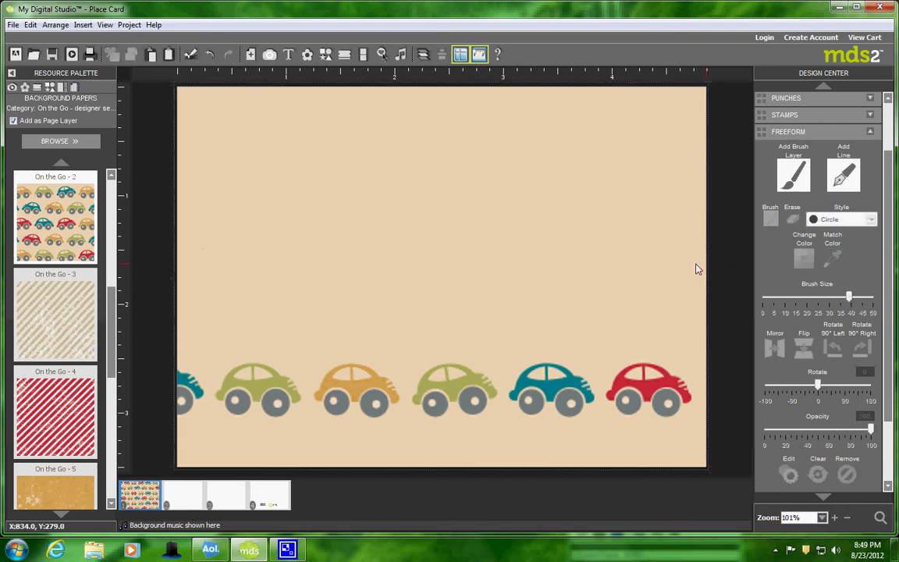
- Nudge the painted brush layer to the right, and move it back to cover the page's left edge
{"action": "left_click", "coordinate": [544, 379]}
{"action": "key", "text": "Right"}
{"action": "key", "text": "Right"}
{"action": "key", "text": "Right"}
{"action": "key", "text": "Right"}
{"action": "key", "text": "Right"}
{"action": "key", "text": "Right"}
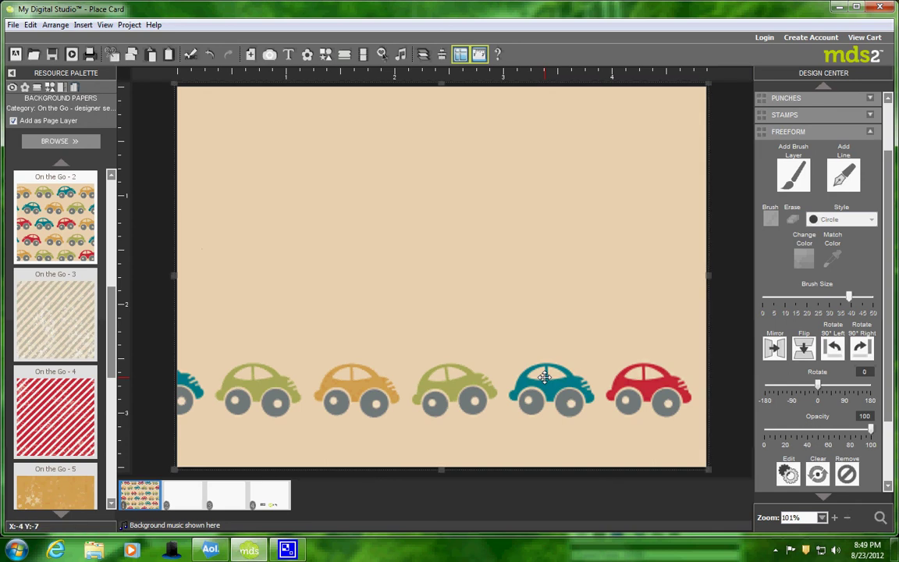
{"action": "key", "text": "Right"}
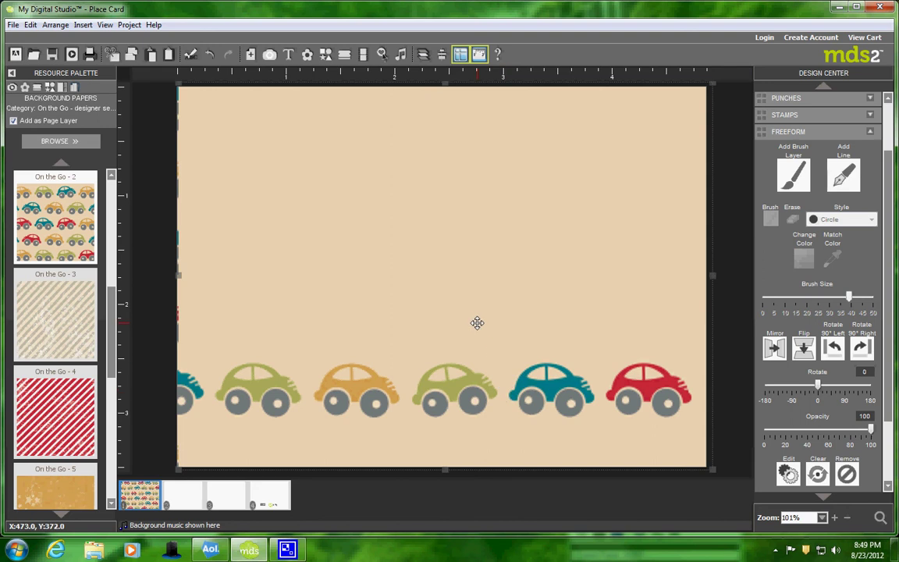
{"action": "key", "text": "Left"}
{"action": "key", "text": "Left"}
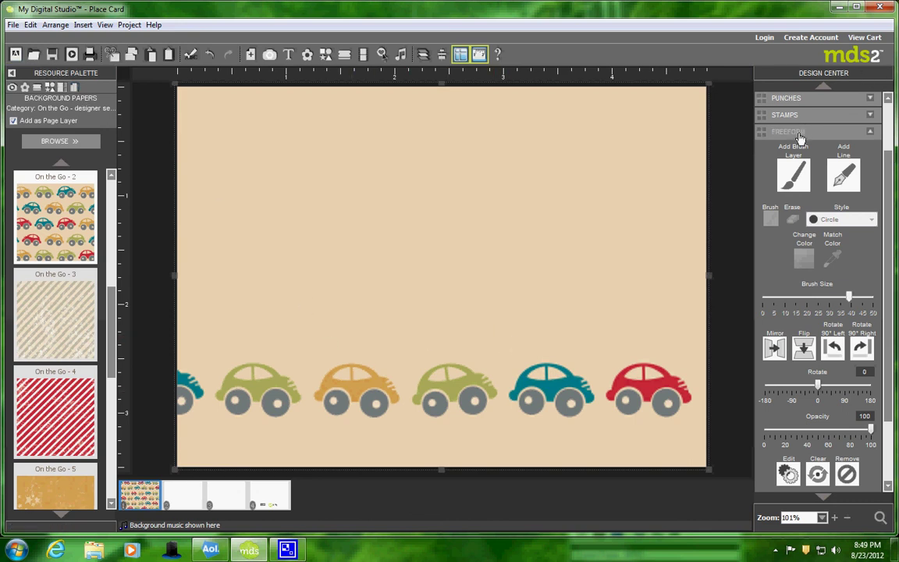
- Add a text box in the middle of the card and enter the guest's first name
{"action": "left_click", "coordinate": [823, 132]}
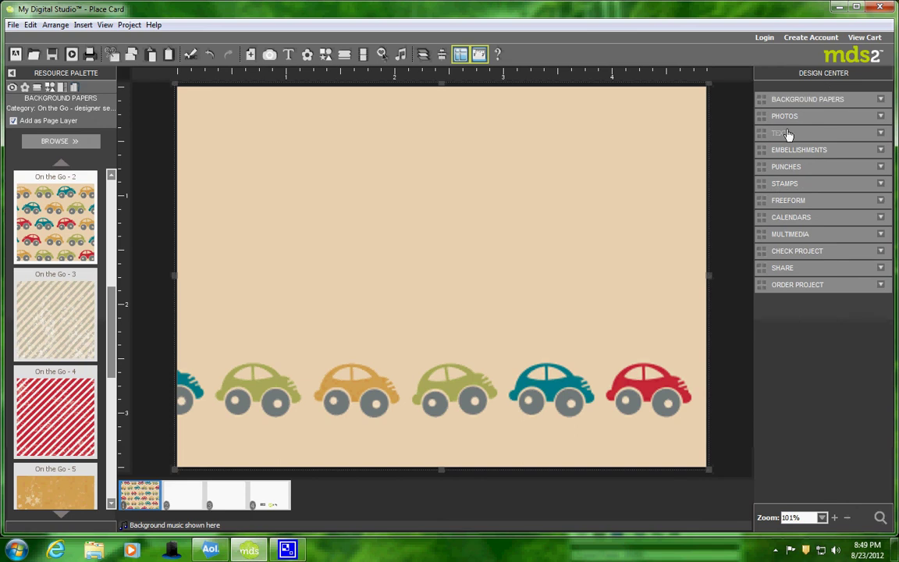
{"action": "left_click", "coordinate": [788, 134]}
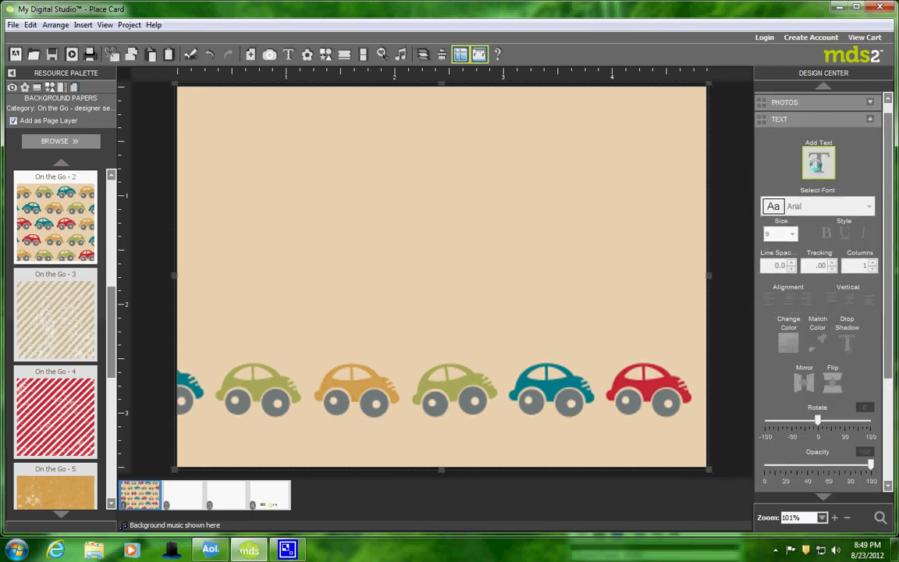
{"action": "left_click", "coordinate": [818, 162]}
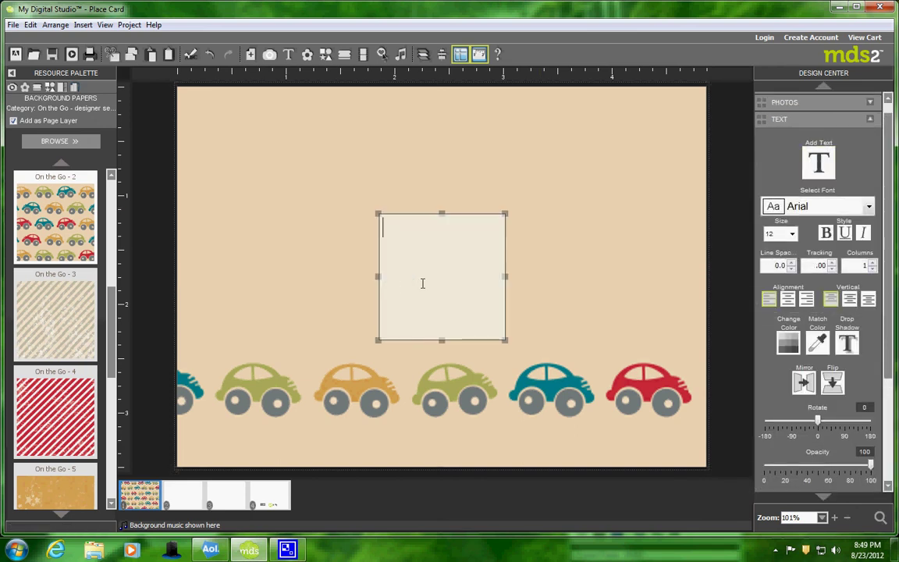
{"action": "type", "text": "Collin"}
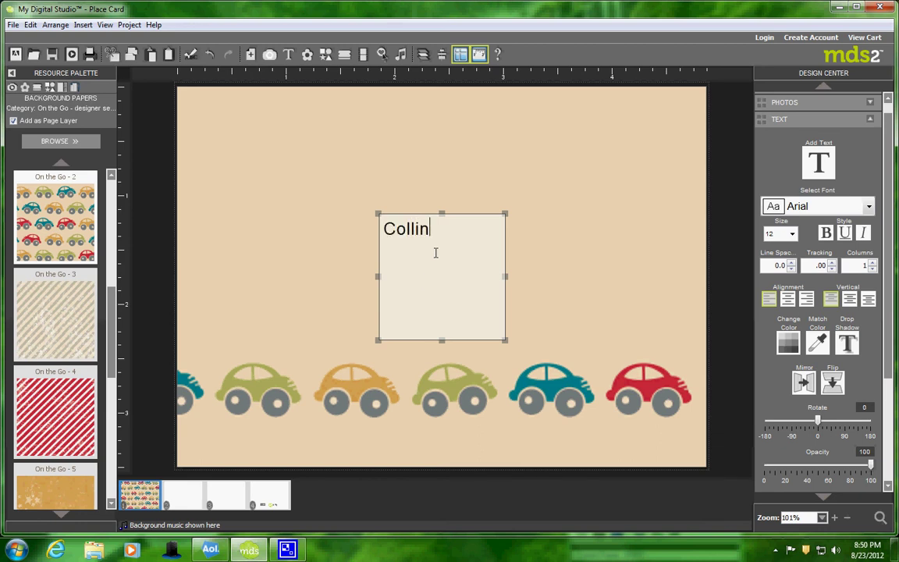
- Select the guest's name in the text box and set its font to Clipper Script
{"action": "left_click_drag", "start_coordinate": [430, 230], "coordinate": [335, 217]}
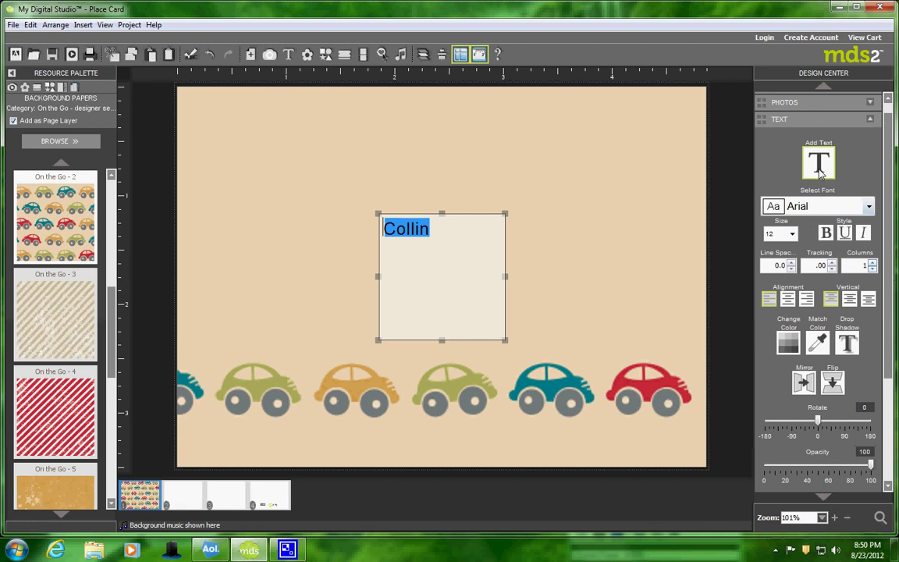
{"action": "left_click", "coordinate": [868, 209]}
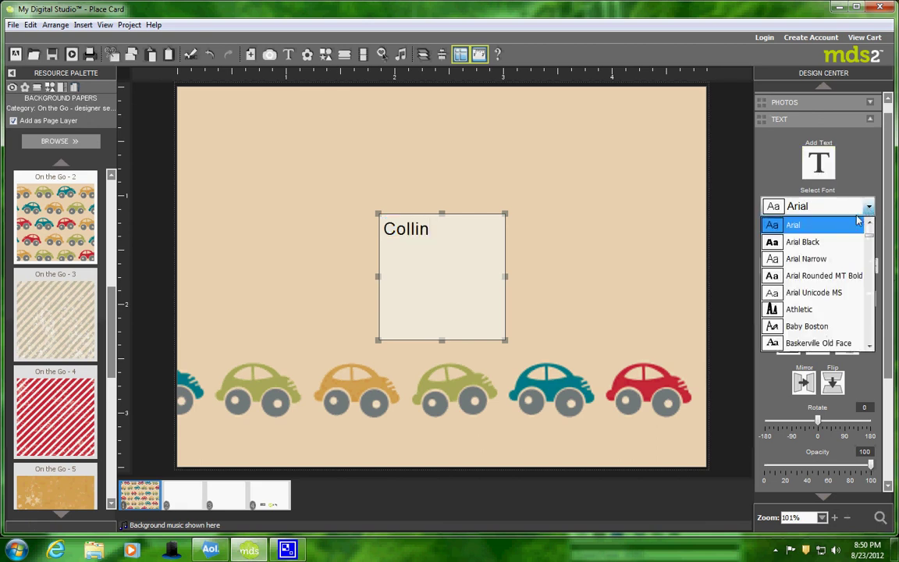
{"action": "scroll", "coordinate": [858, 296], "scroll_direction": "down", "scroll_amount": 3}
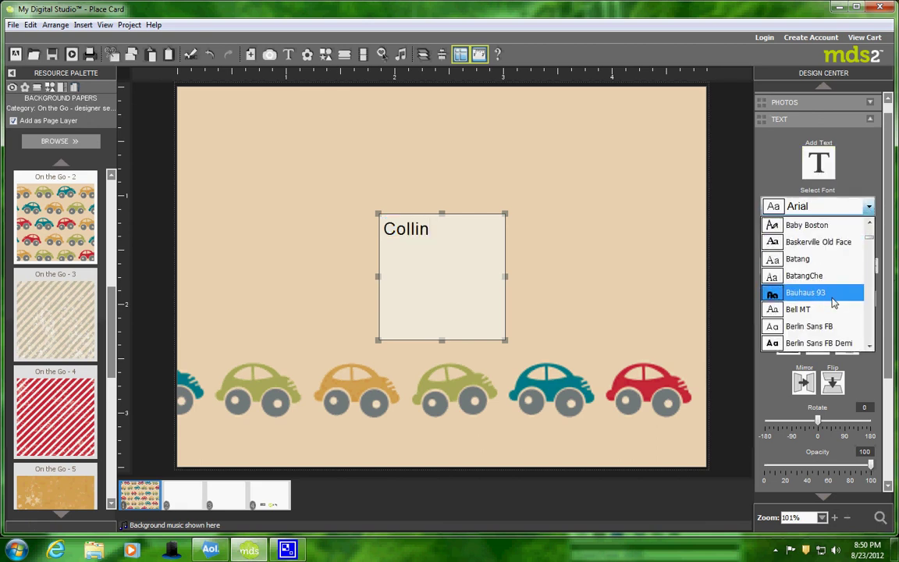
{"action": "scroll", "coordinate": [833, 302], "scroll_direction": "down", "scroll_amount": 6}
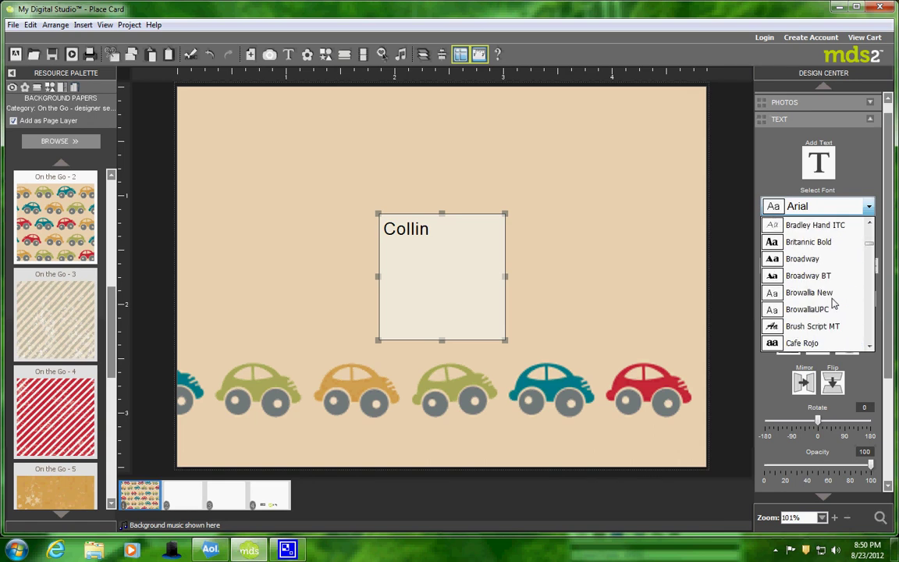
{"action": "scroll", "coordinate": [833, 302], "scroll_direction": "down", "scroll_amount": 6}
{"action": "scroll", "coordinate": [833, 302], "scroll_direction": "down", "scroll_amount": 3}
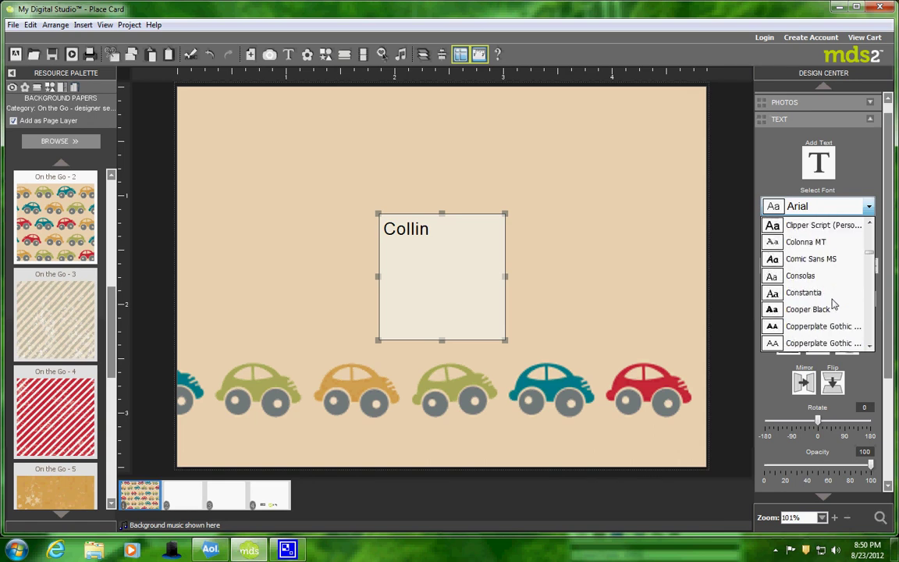
{"action": "left_click", "coordinate": [823, 226]}
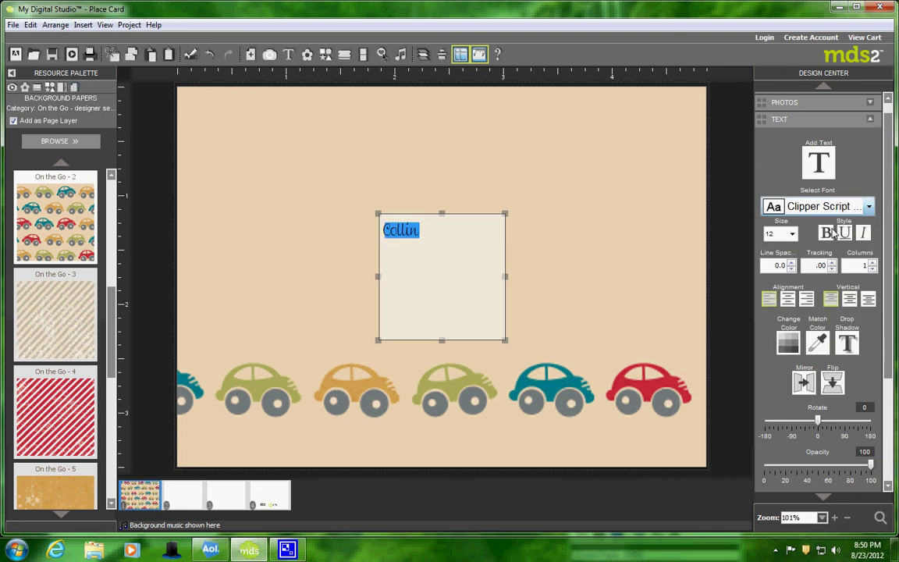
- Set the name's font size to 58 and widen the text box to about 390 so the whole name fits
{"action": "left_click", "coordinate": [791, 233]}
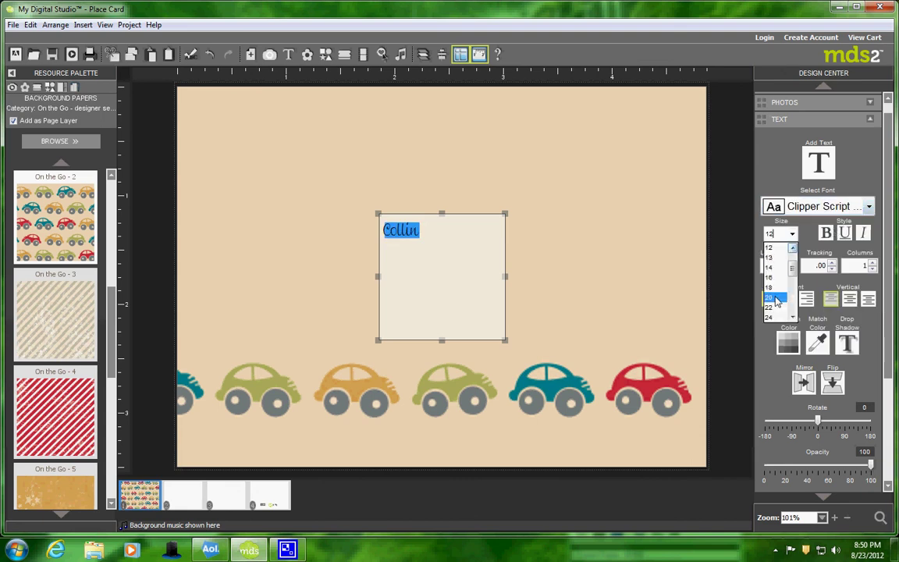
{"action": "scroll", "coordinate": [776, 309], "scroll_direction": "down", "scroll_amount": 3}
{"action": "left_click", "coordinate": [770, 297]}
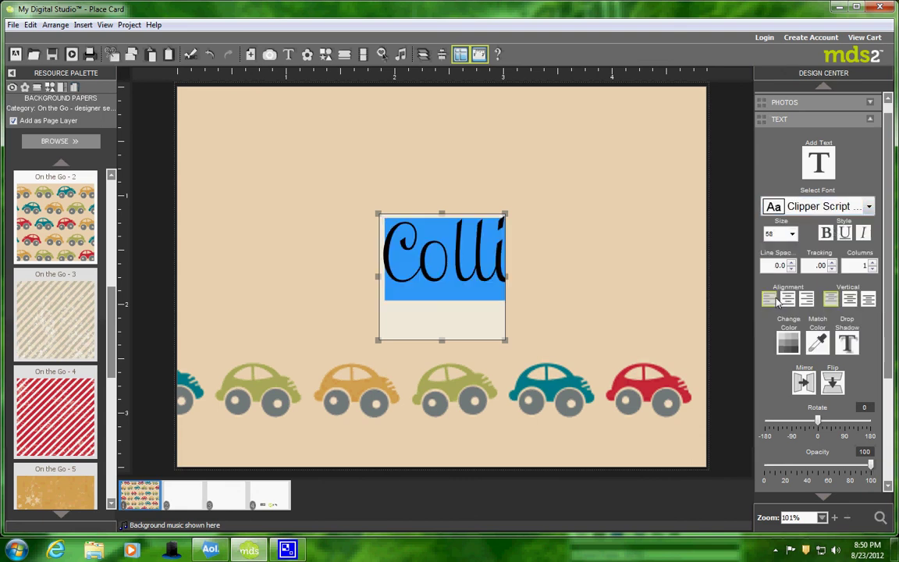
{"action": "left_click_drag", "start_coordinate": [506, 276], "coordinate": [625, 276]}
- Change the name's text color to the bright red in the Stampin' Up! Colors palette
{"action": "left_click", "coordinate": [788, 341]}
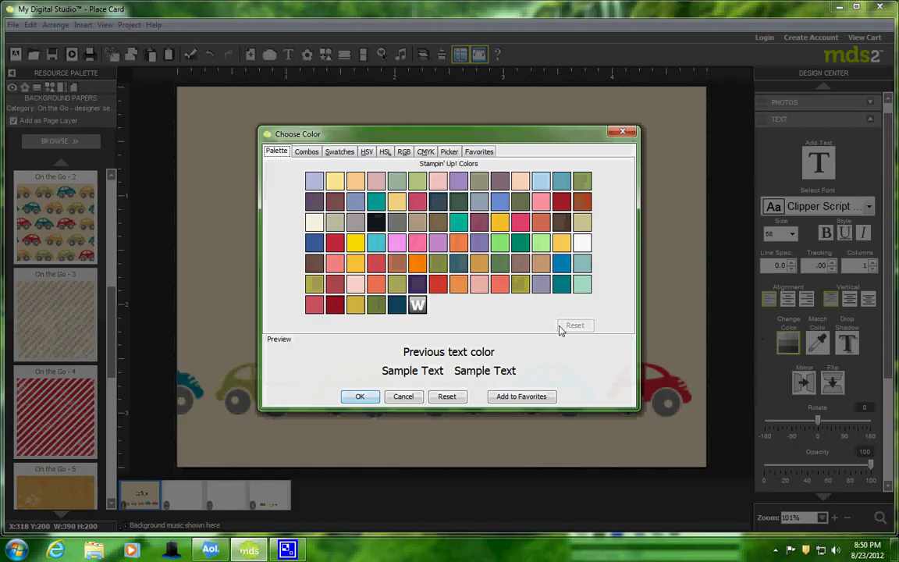
{"action": "left_click", "coordinate": [336, 246]}
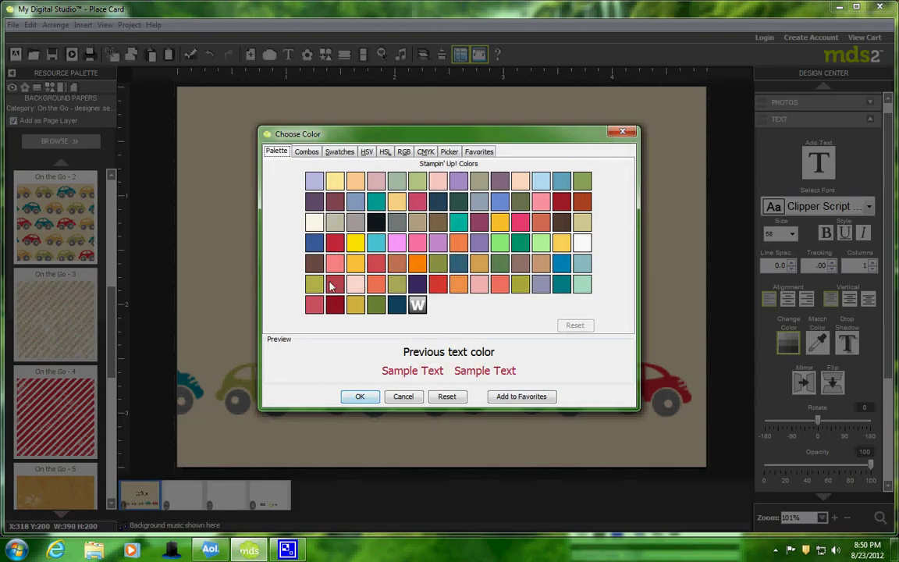
{"action": "left_click", "coordinate": [359, 397]}
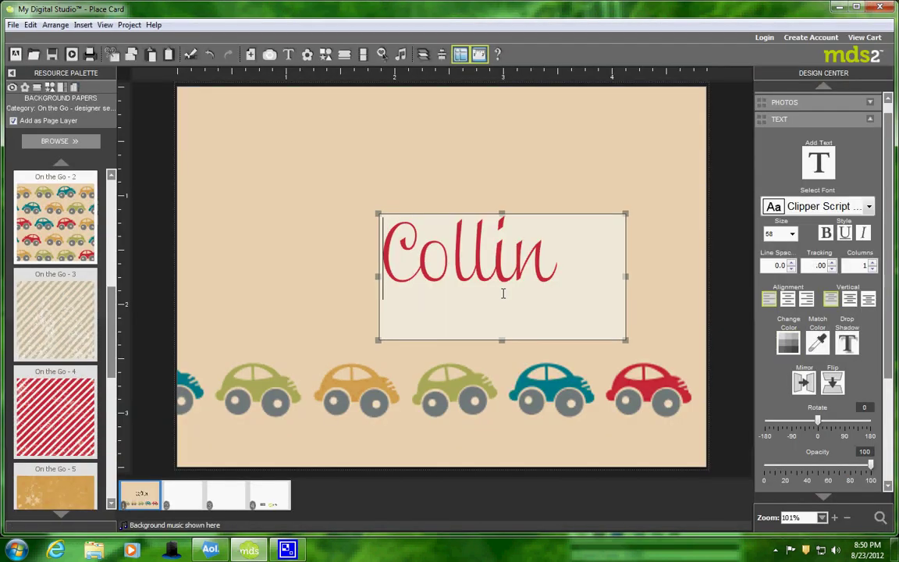
- Finish editing the text and move the name just above the row of cars, at about X 111, Y 289
{"action": "left_click", "coordinate": [646, 291]}
{"action": "left_click_drag", "start_coordinate": [519, 279], "coordinate": [392, 333]}
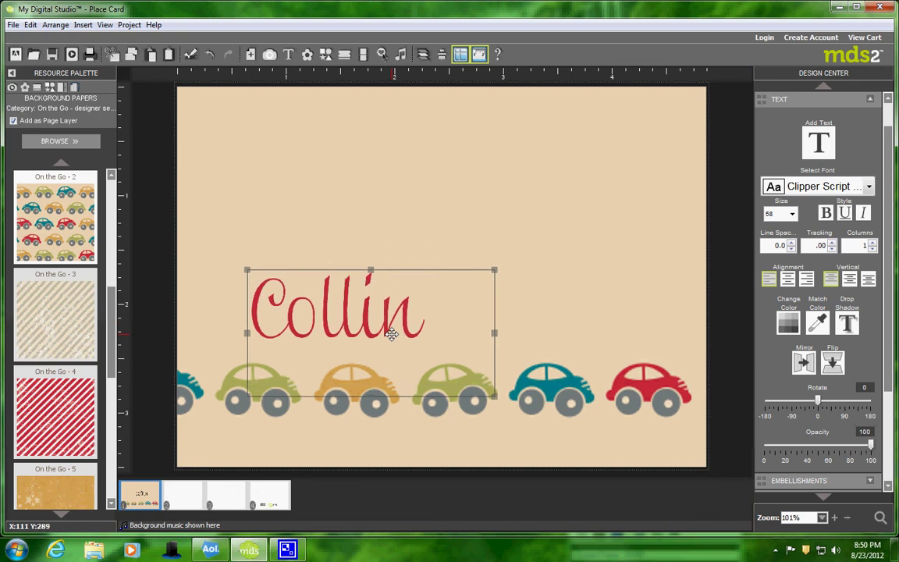
{"action": "left_click", "coordinate": [624, 201]}
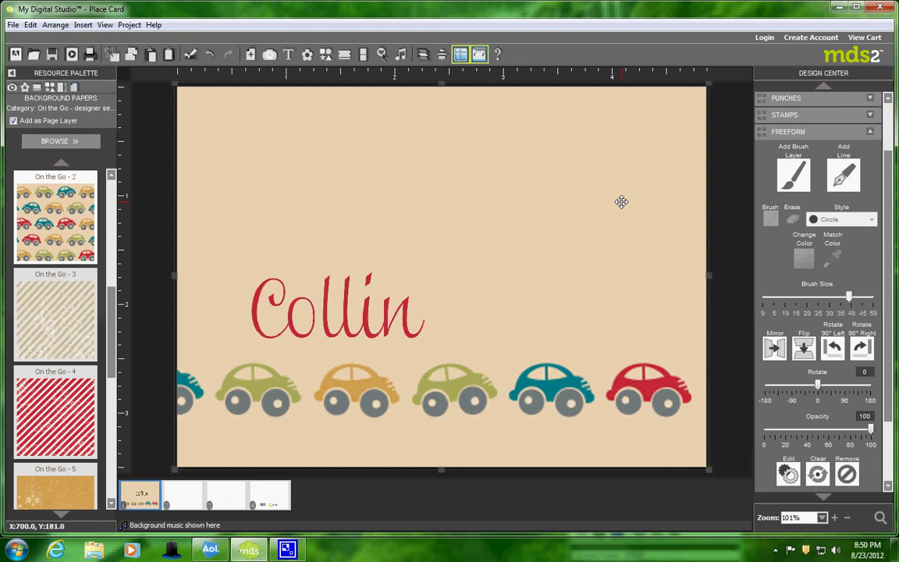
{"action": "left_click", "coordinate": [287, 550]}
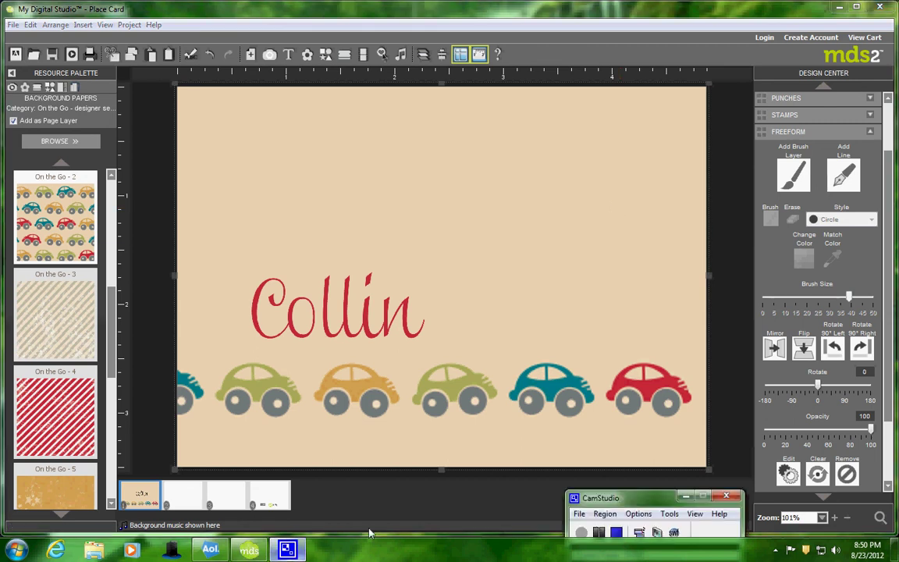